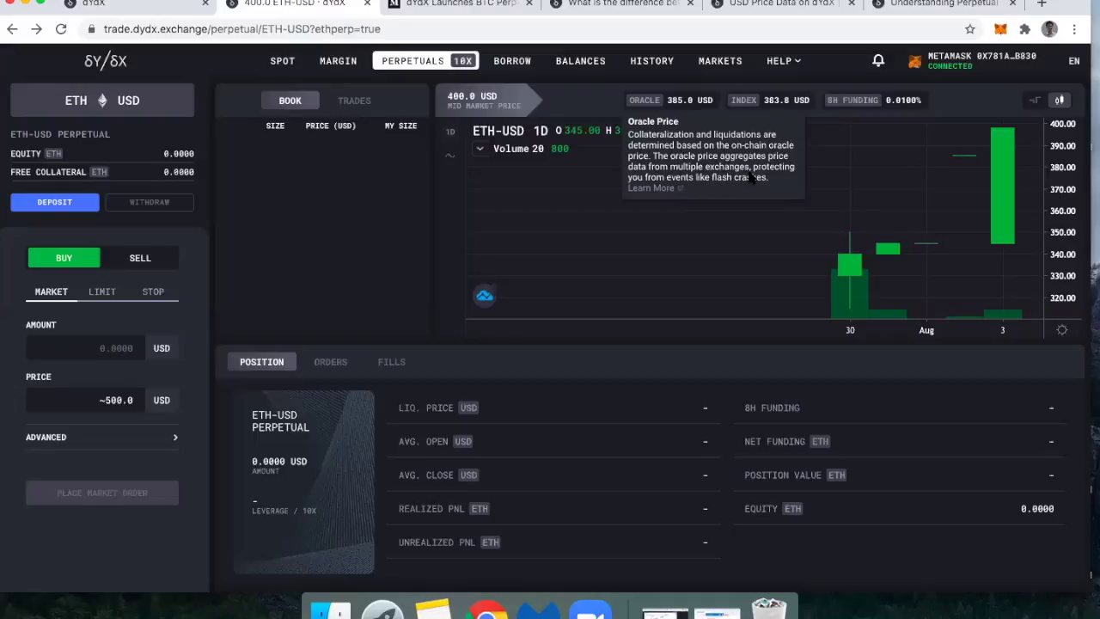
# Review the dYdX price-data and mid-market/index/oracle articles, then keep the ETH-USD market selected.
pyautogui.click(728, 5)
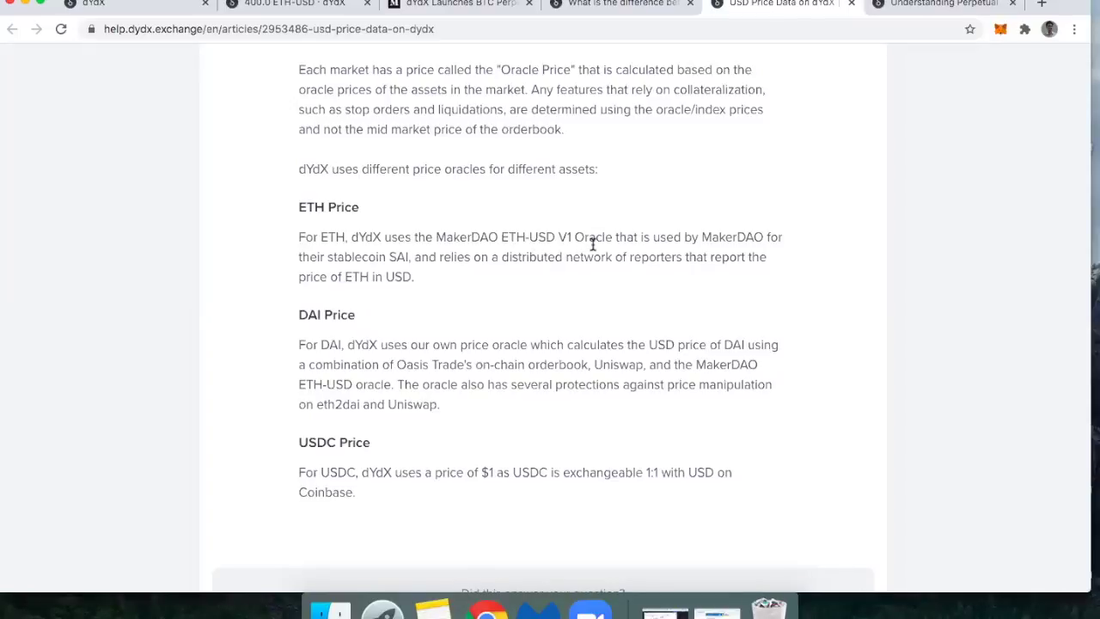
pyautogui.press('super+2')
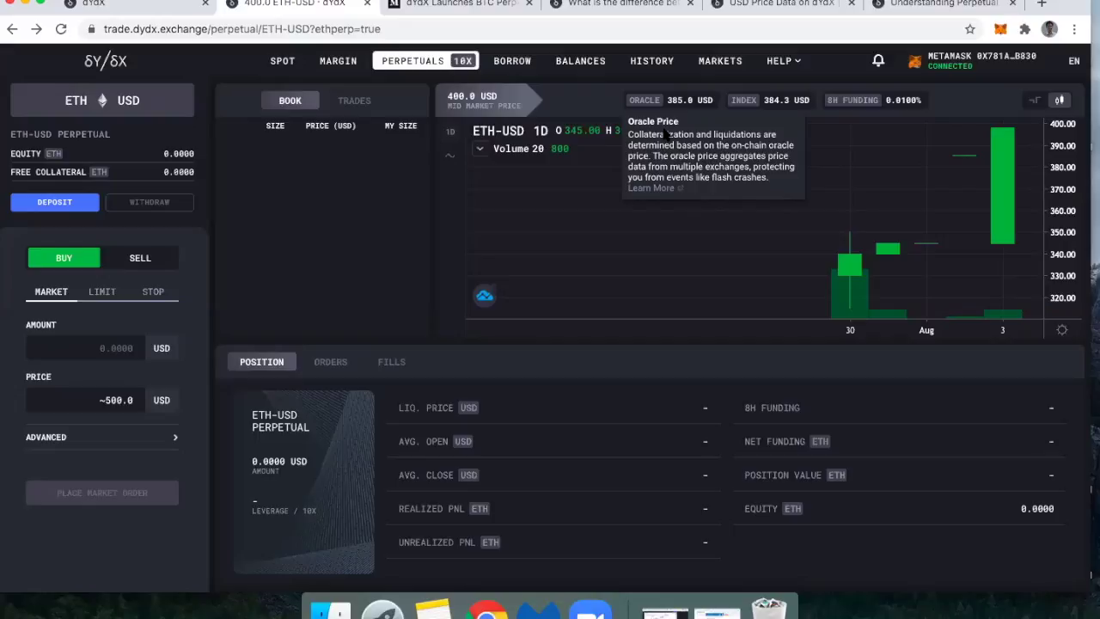
pyautogui.moveTo(769, 100)
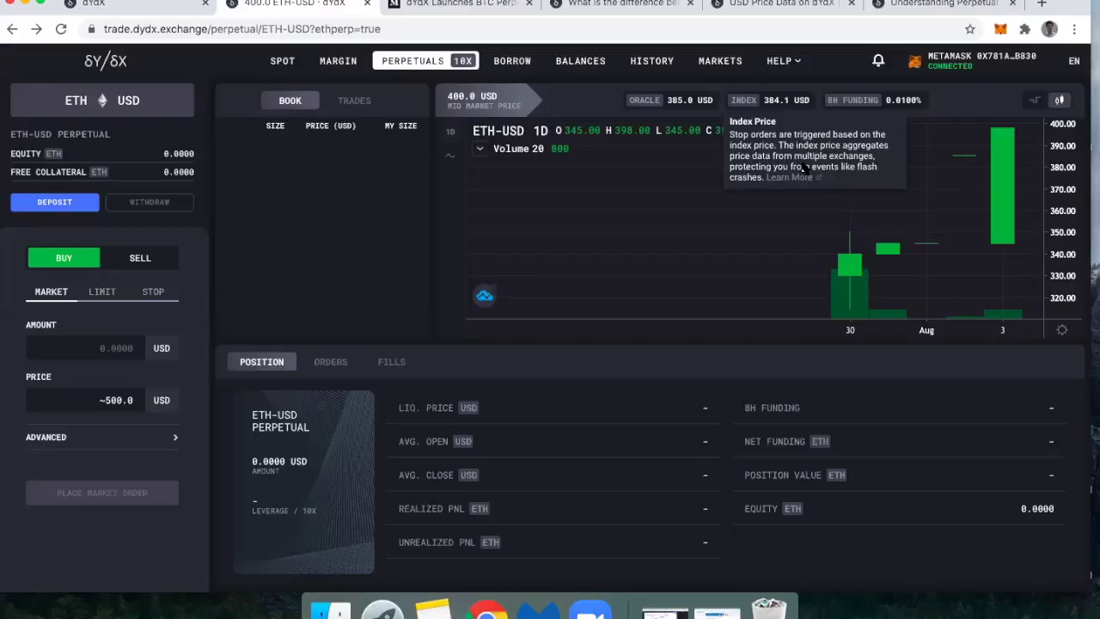
pyautogui.click(618, 3)
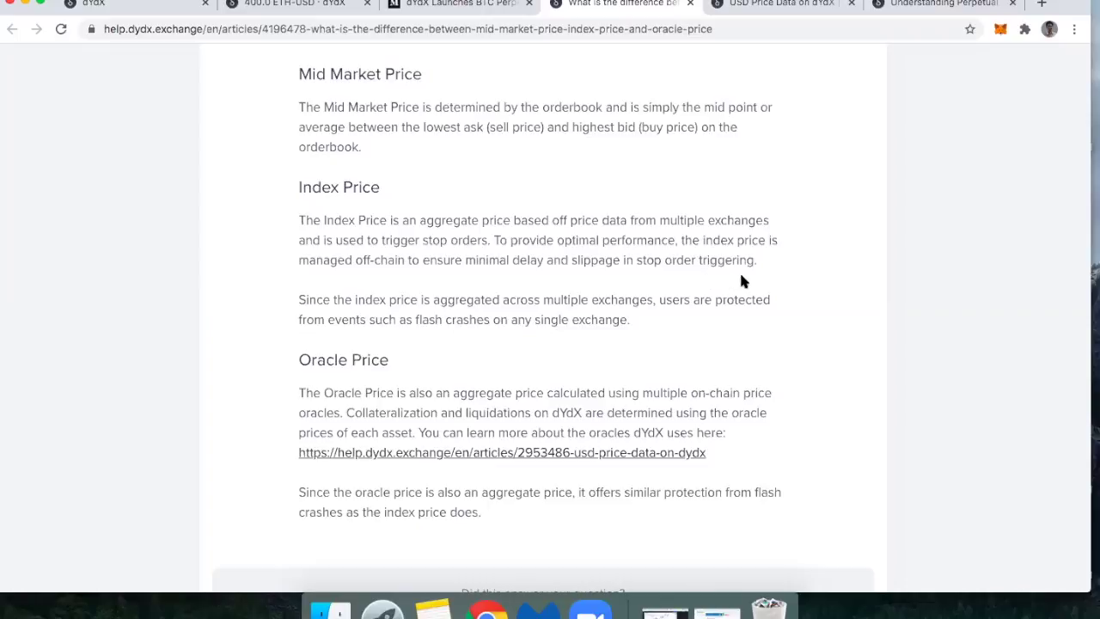
pyautogui.press('super+2')
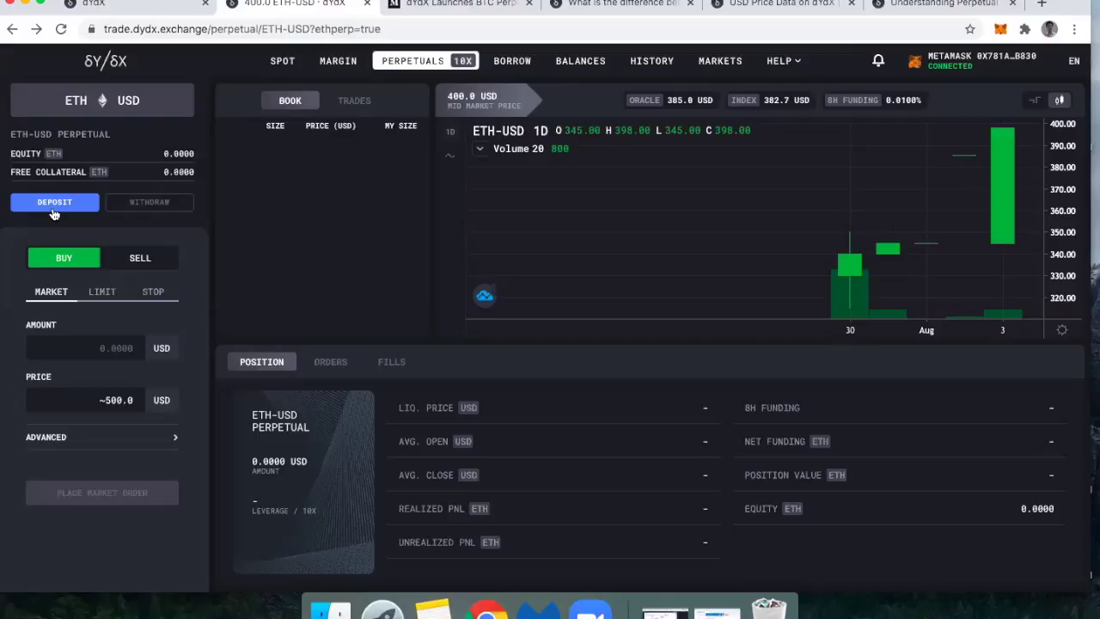
pyautogui.click(77, 101)
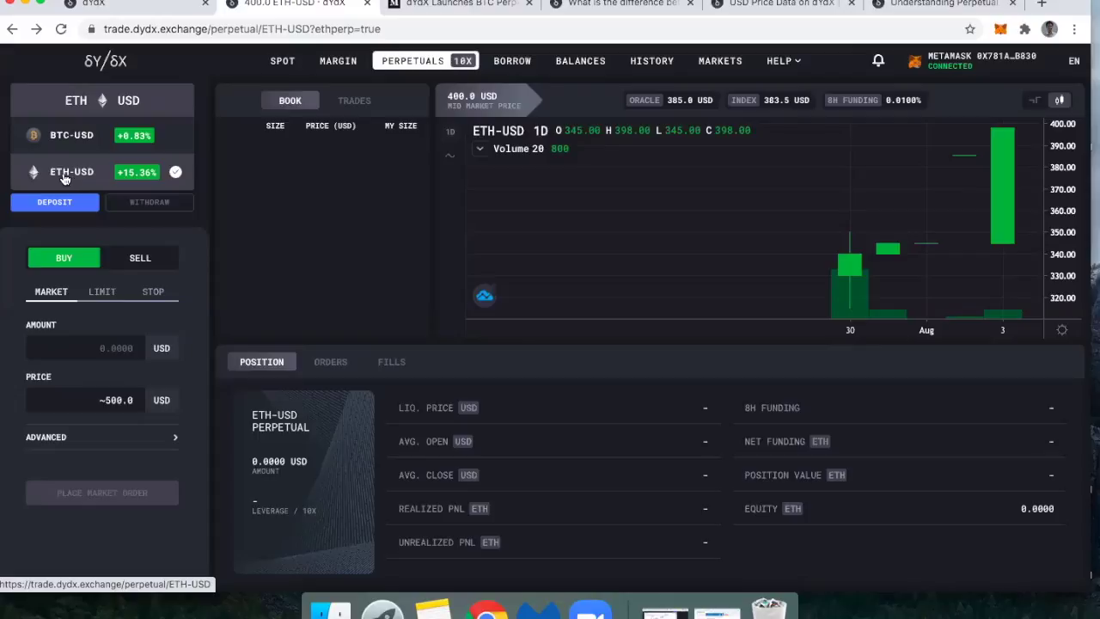
pyautogui.moveTo(101, 100)
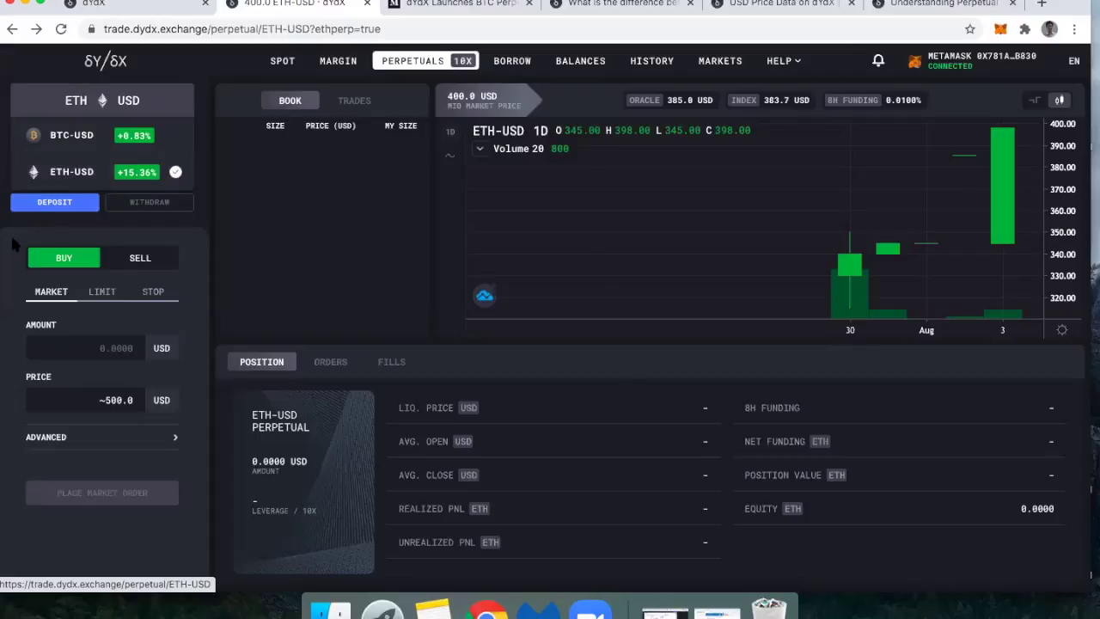
pyautogui.click(66, 175)
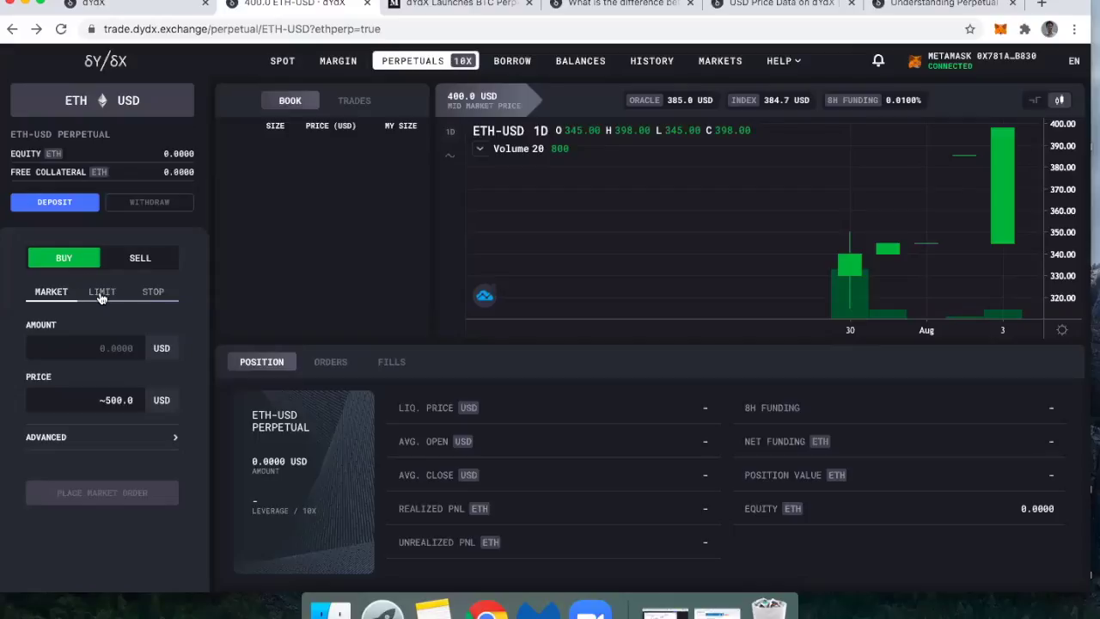
# Enter an ETH-USD limit buy at price 380 for an amount of 1000 USD.
pyautogui.click(101, 294)
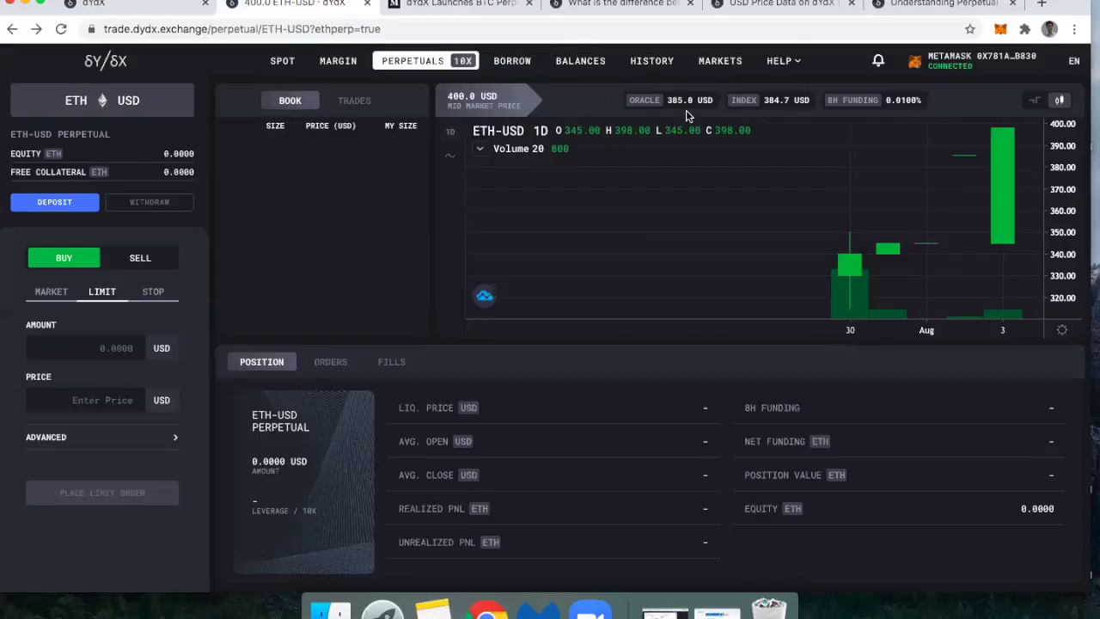
pyautogui.click(67, 404)
pyautogui.write('380')
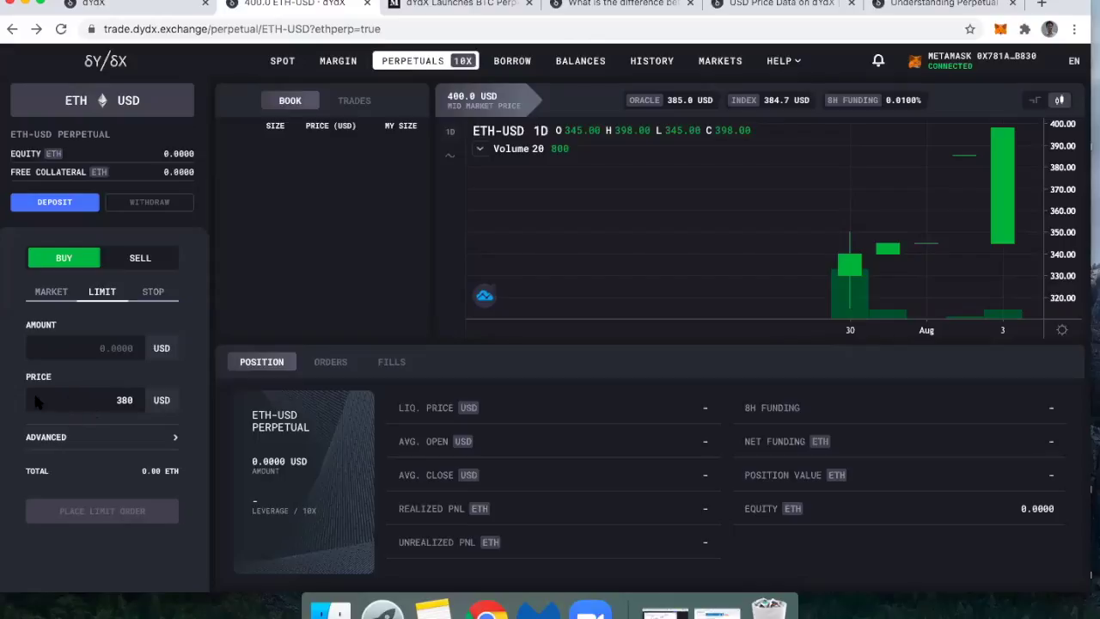
pyautogui.click(109, 341)
pyautogui.write('1000')
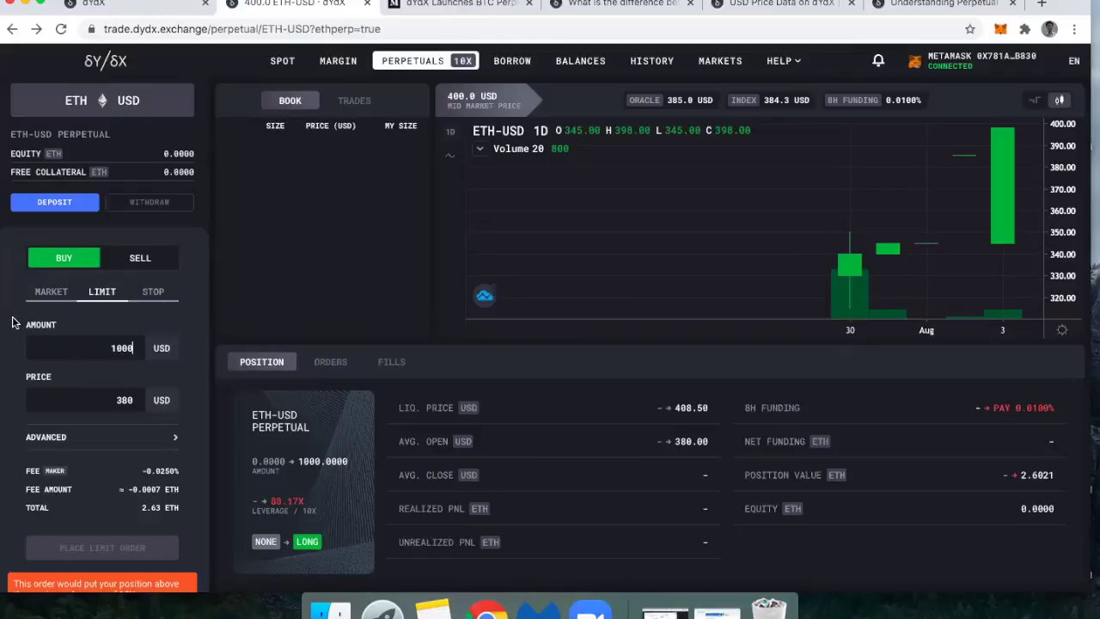
pyautogui.doubleClick(120, 348)
# Change the limit order amount to 800, then 1200, then 1600 USD while watching leverage.
pyautogui.write('800')
pyautogui.doubleClick(125, 348)
pyautogui.write('1200')
pyautogui.doubleClick(118, 348)
pyautogui.write('1600')
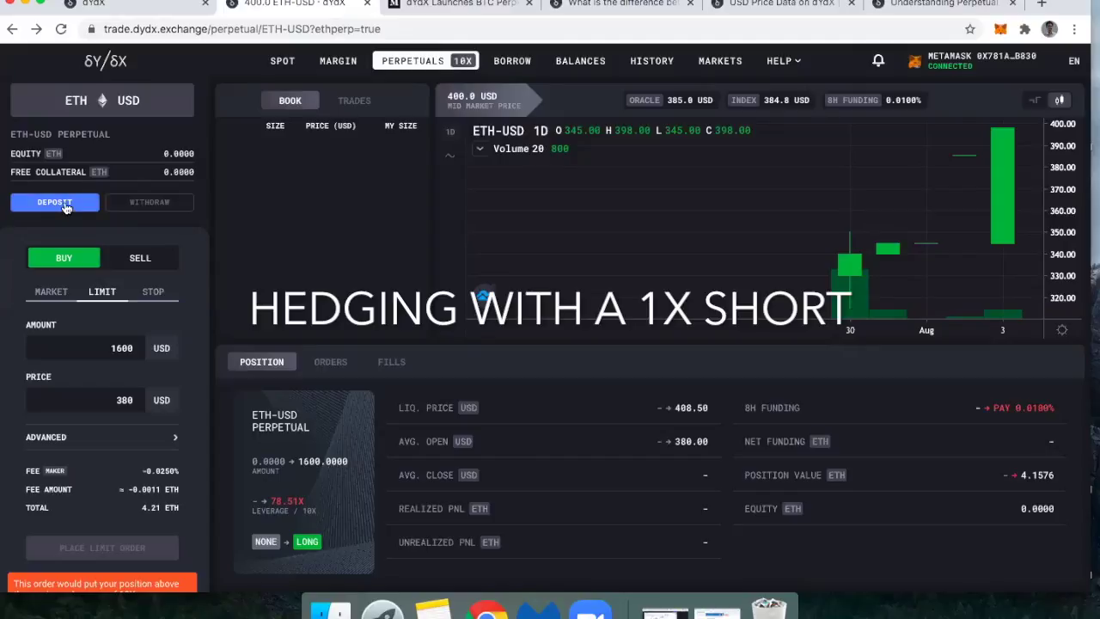
pyautogui.click(137, 259)
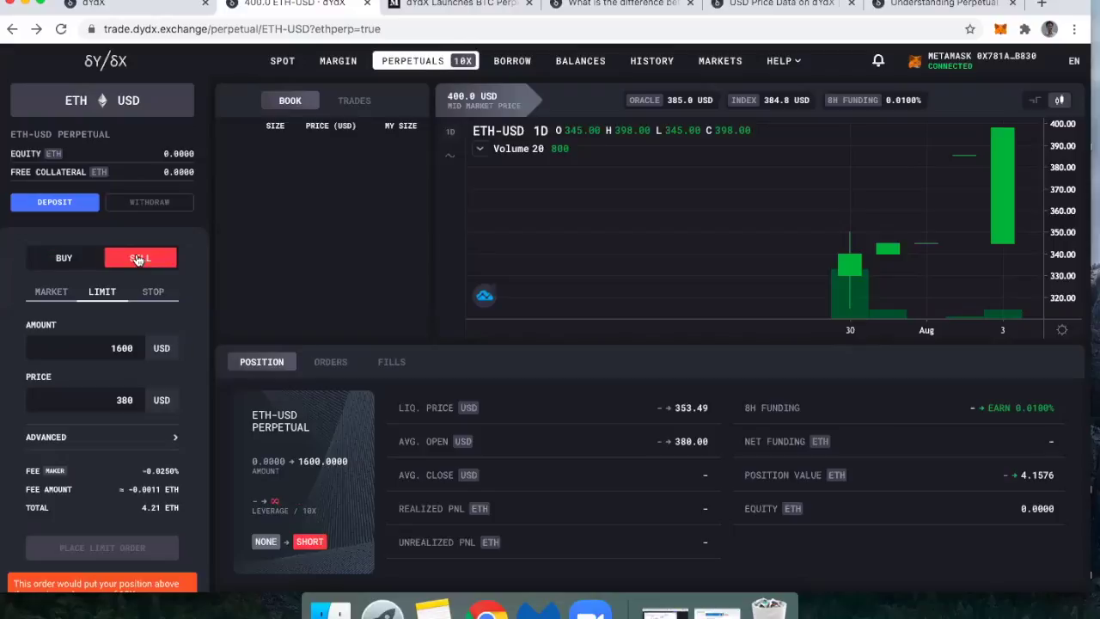
# Make the order a market order with an amount of 1000 USD.
pyautogui.doubleClick(87, 396)
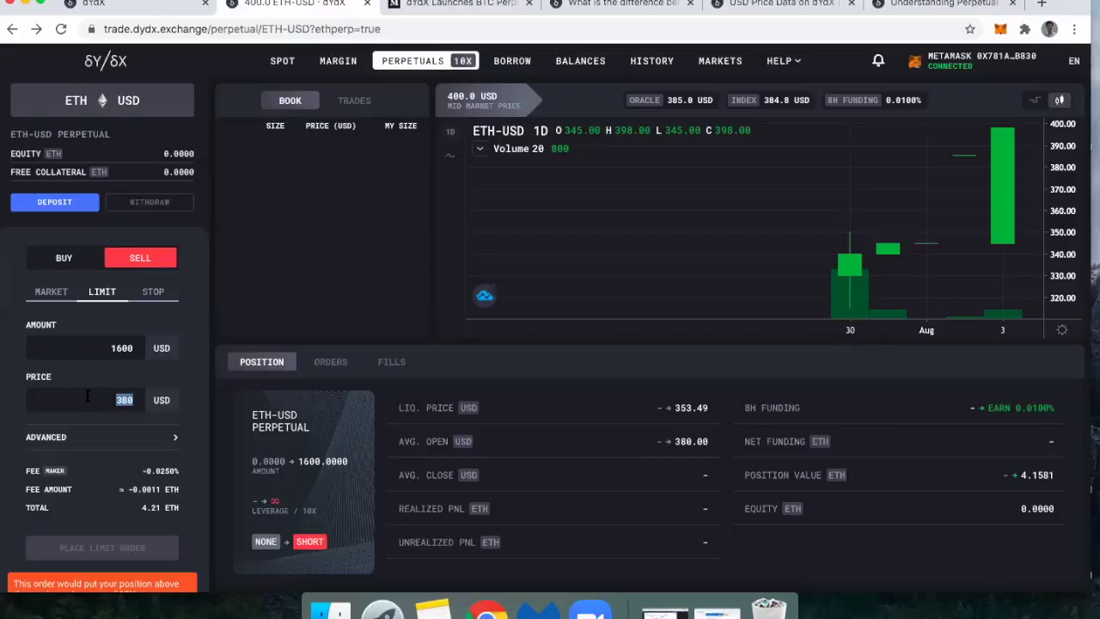
pyautogui.click(48, 296)
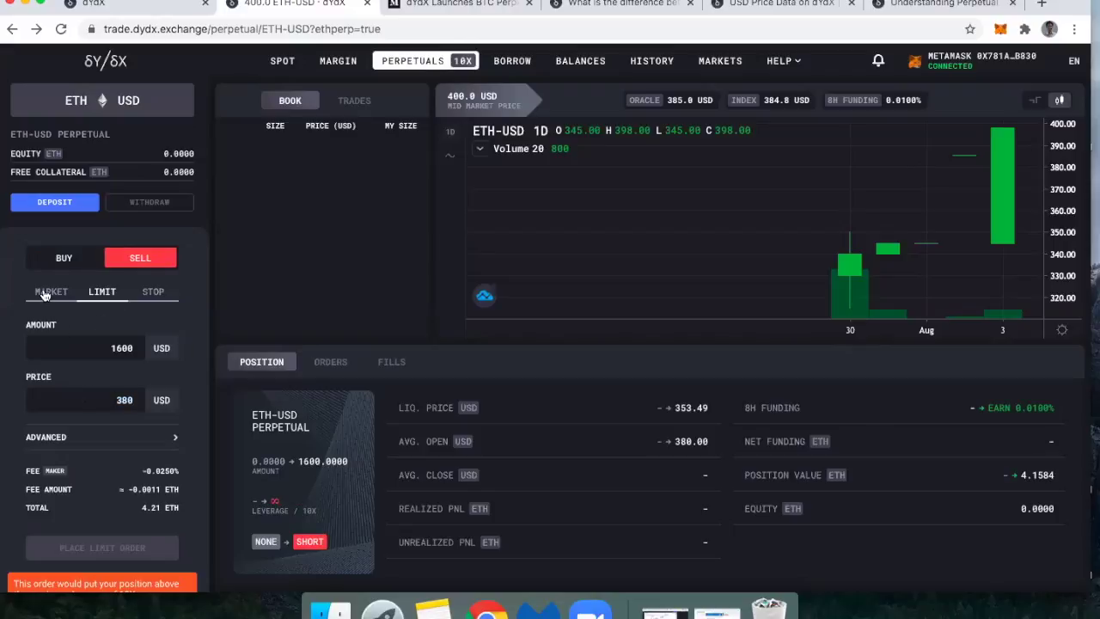
pyautogui.doubleClick(112, 349)
pyautogui.write('1000')
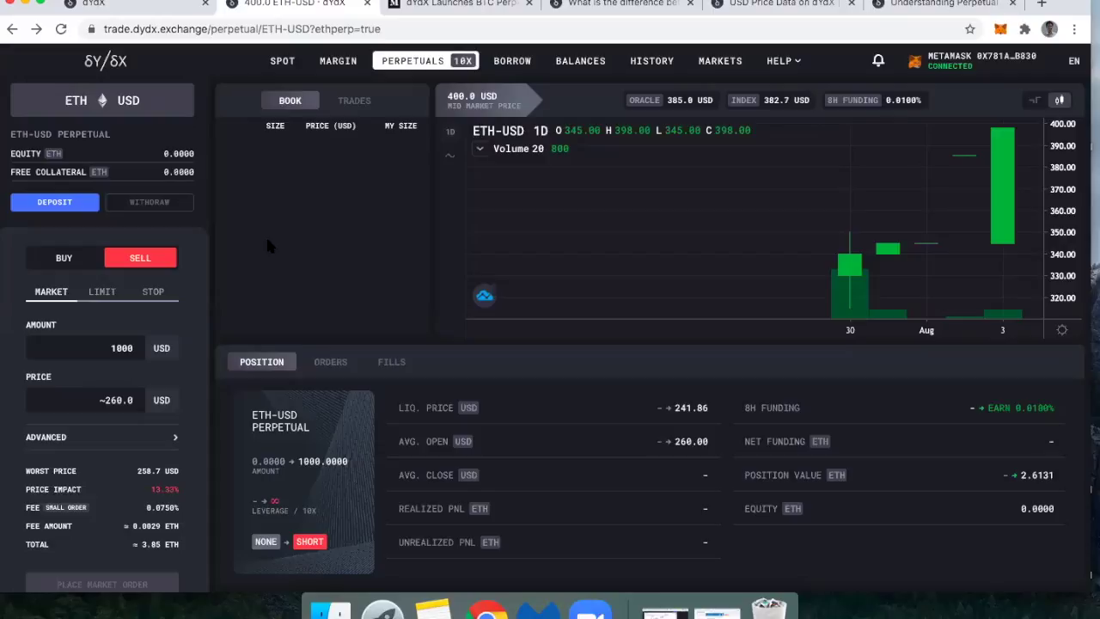
# Expand the ETH-USD market selector to show the BTC-USD and ETH-USD markets.
pyautogui.click(67, 99)
pyautogui.scroll(-2, 98, 482)
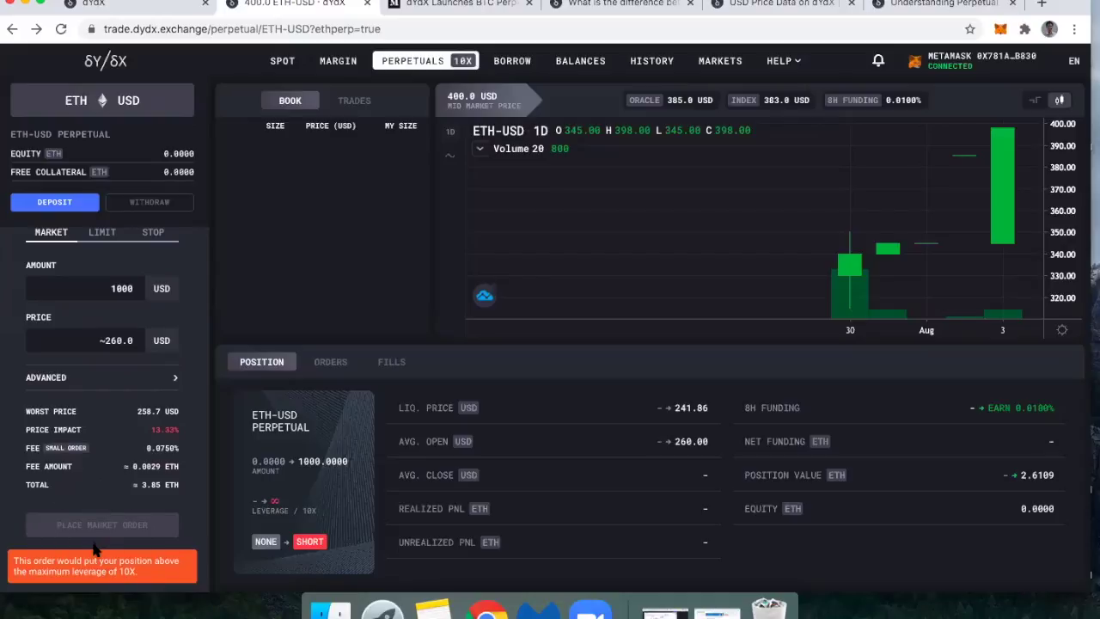
pyautogui.scroll(2, 124, 432)
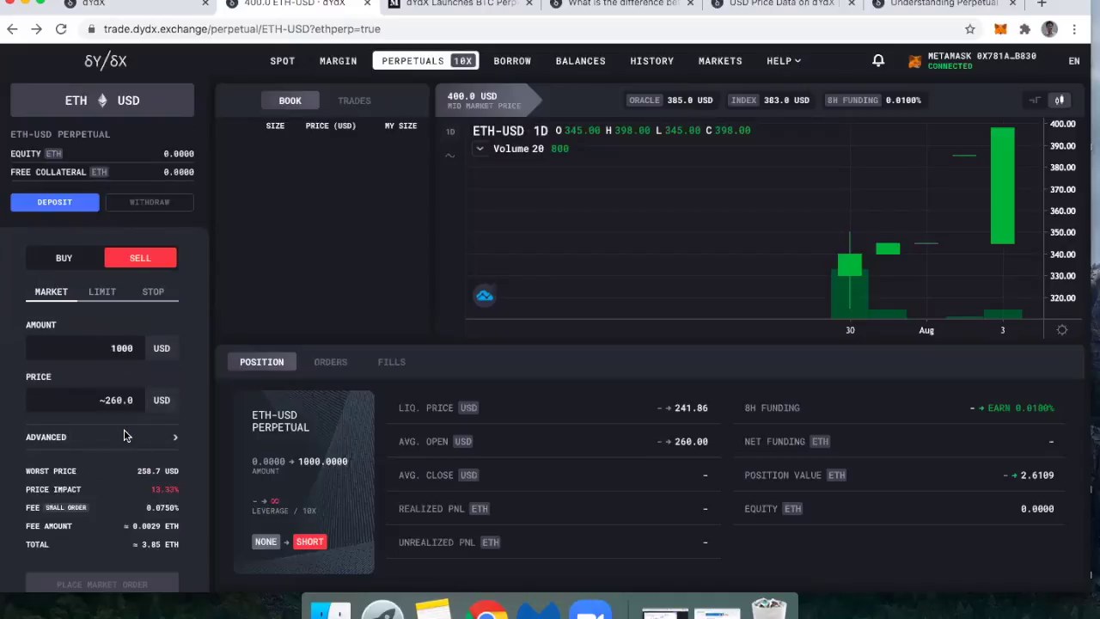